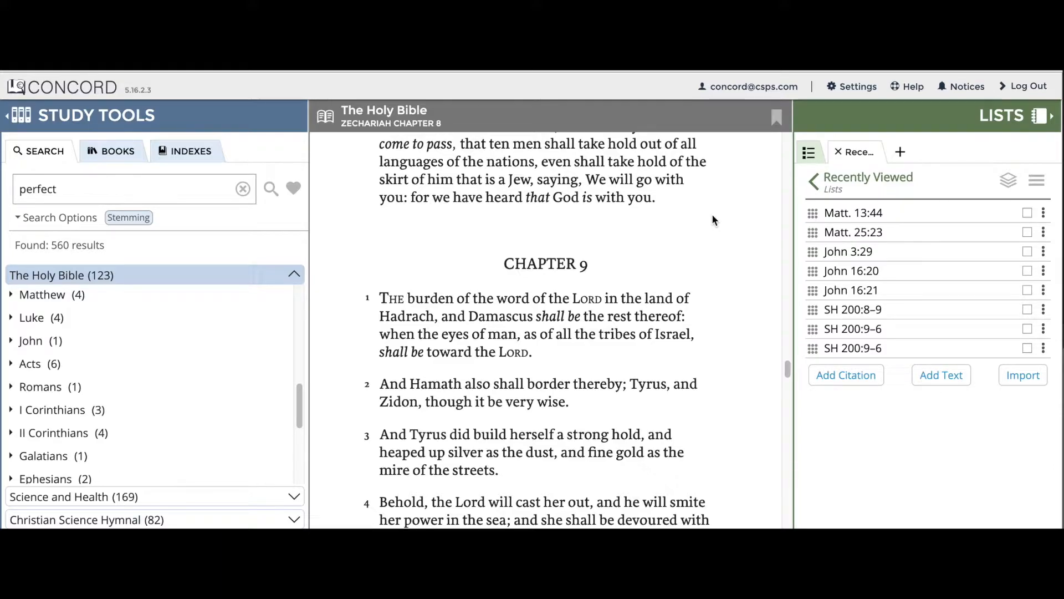
Select the separate citations Matt. 13:44, John 3:29 and John 16:21 in the Recently Viewed list, and deselect all three.
click(1028, 214)
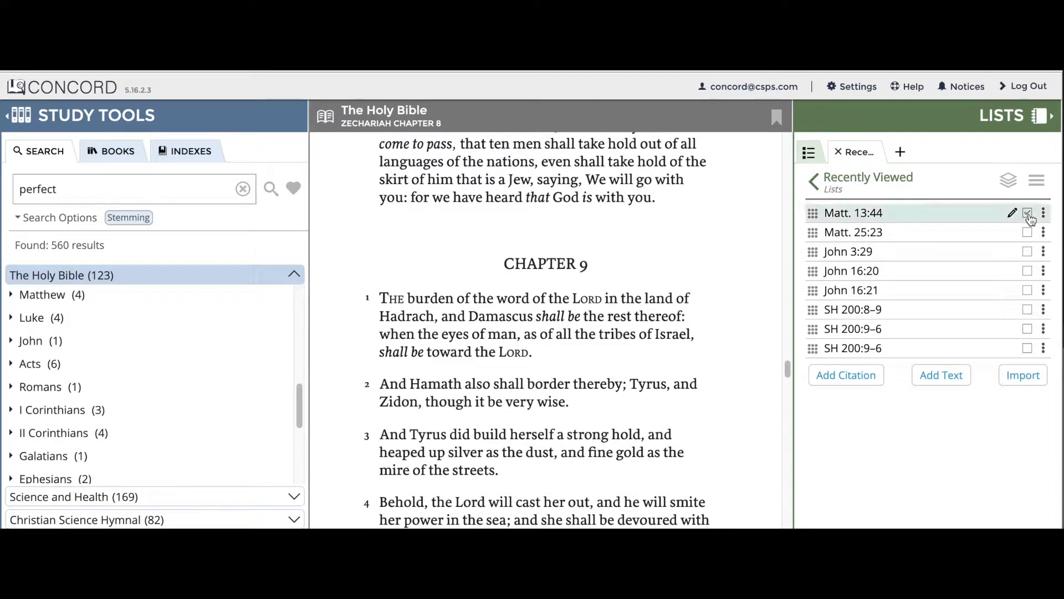
click(1028, 252)
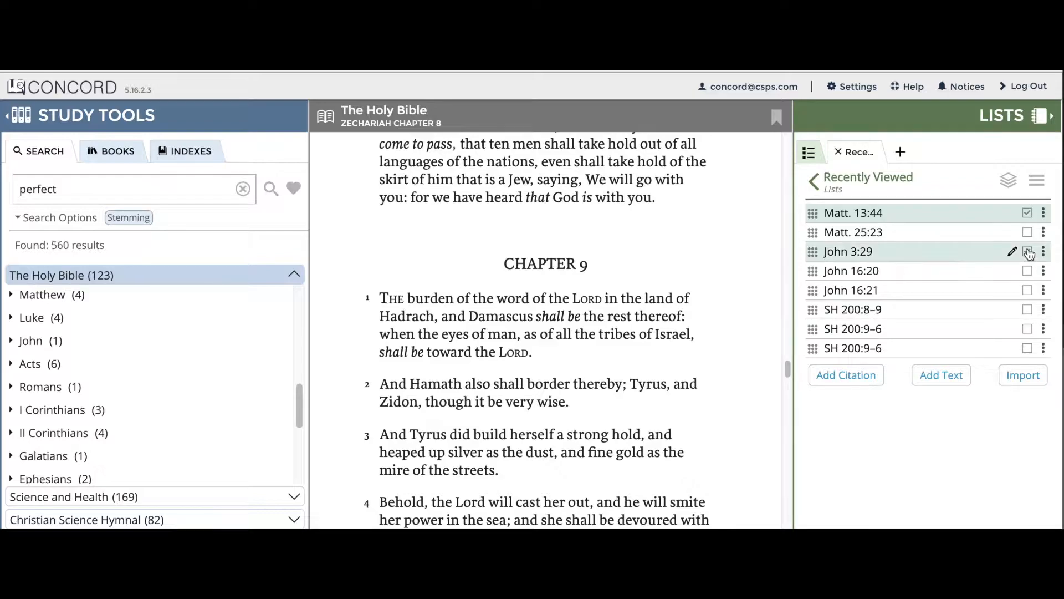
click(1028, 291)
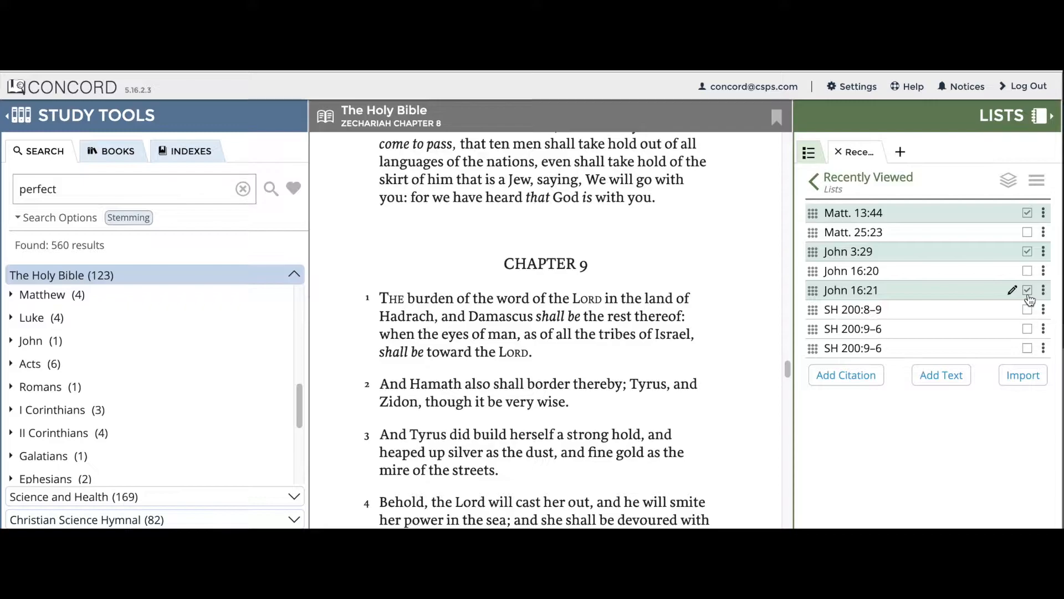
click(1027, 292)
click(1028, 253)
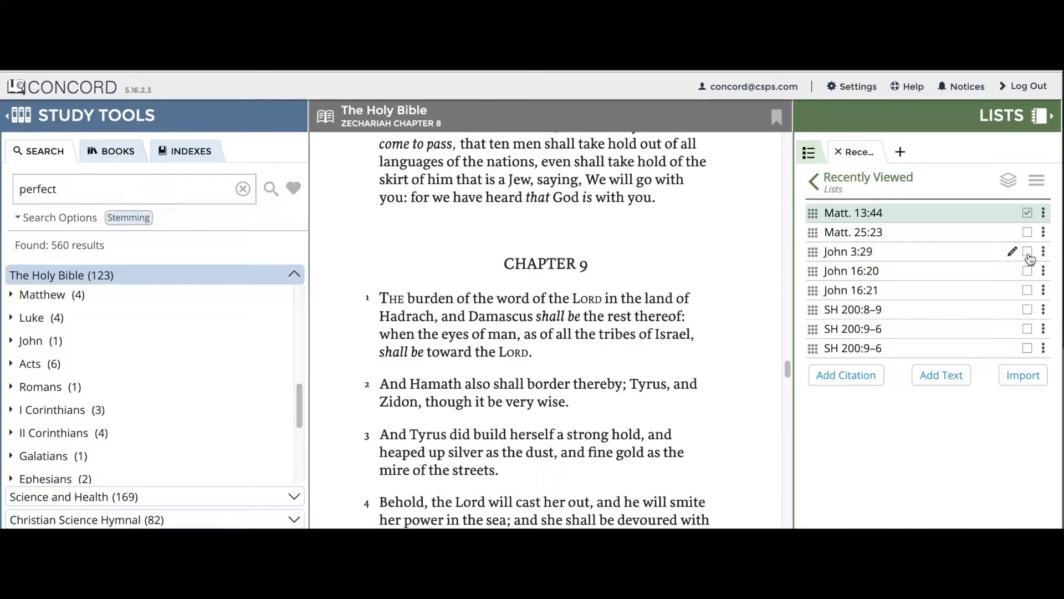
click(1028, 214)
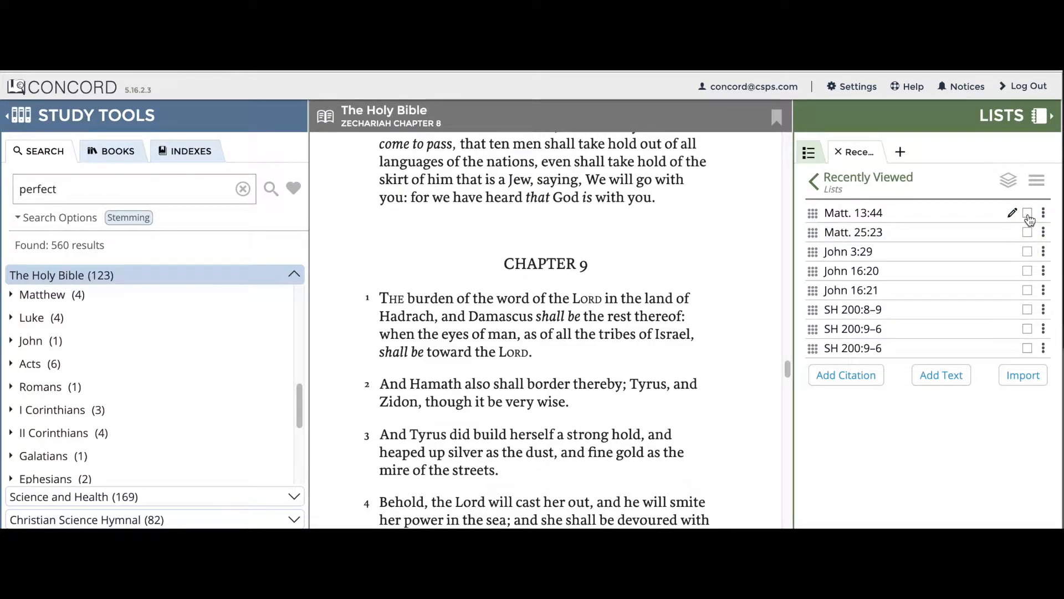
Select the continuous range of citations from Matt. 13:44 through John 16:21 in the Recently Viewed list.
click(1028, 214)
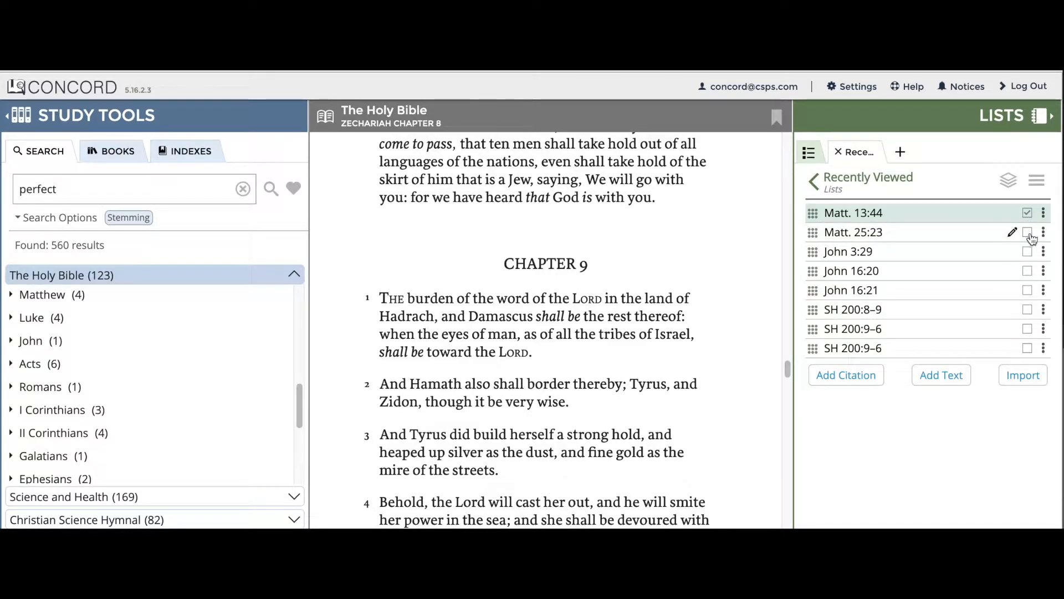
click(1029, 234)
shift+click(1028, 290)
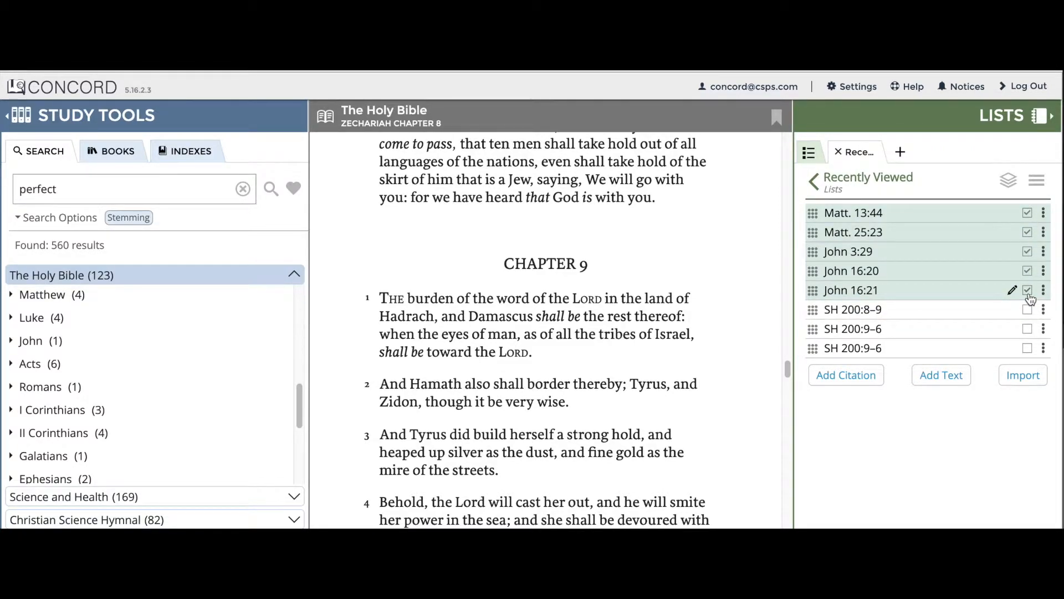
Select all citations in the Recently Viewed list, and clear the whole selection.
click(1044, 293)
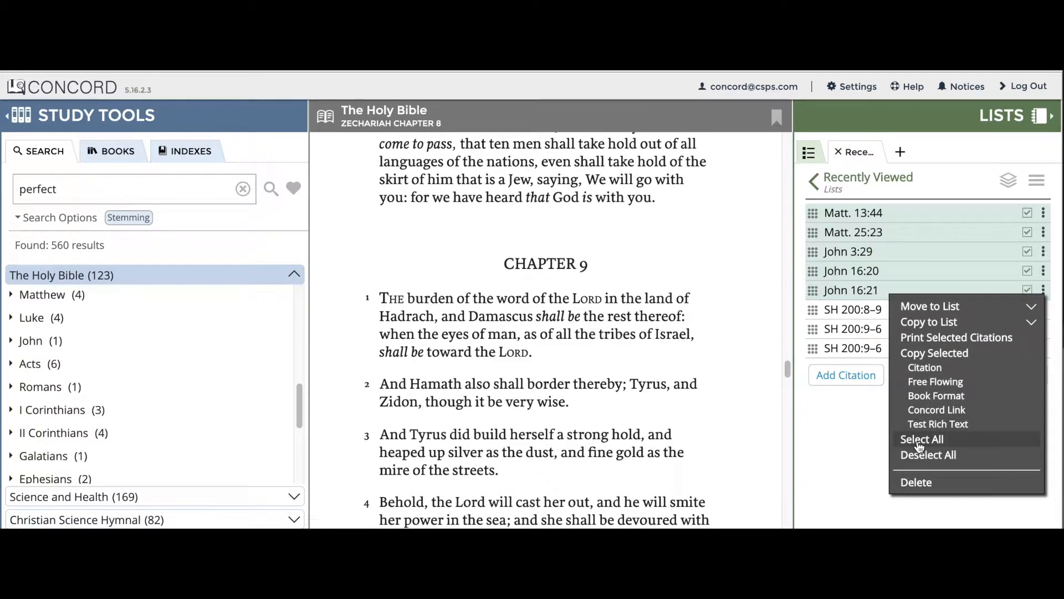
click(968, 442)
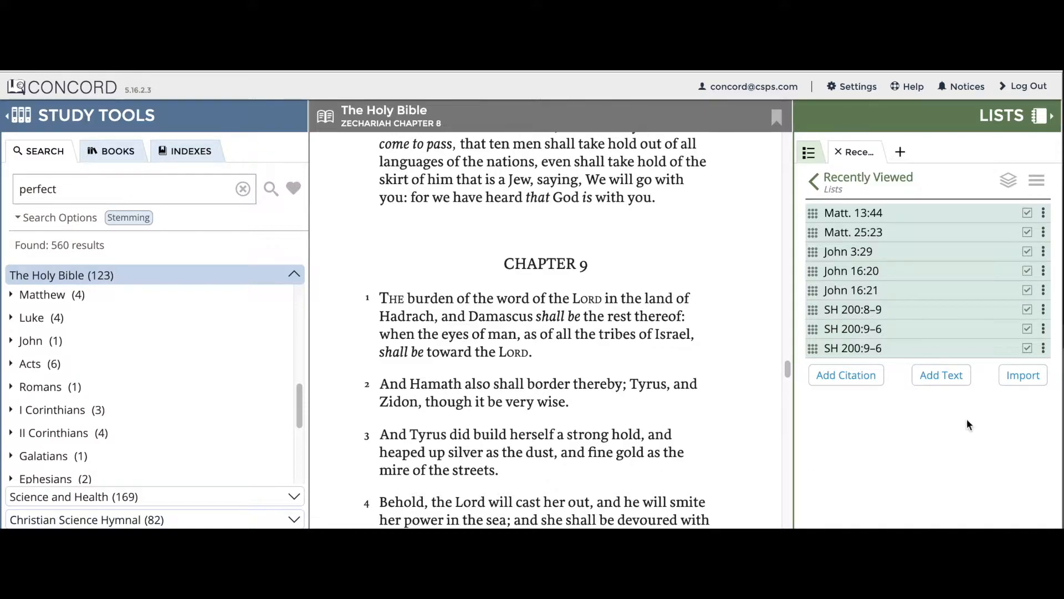
click(967, 424)
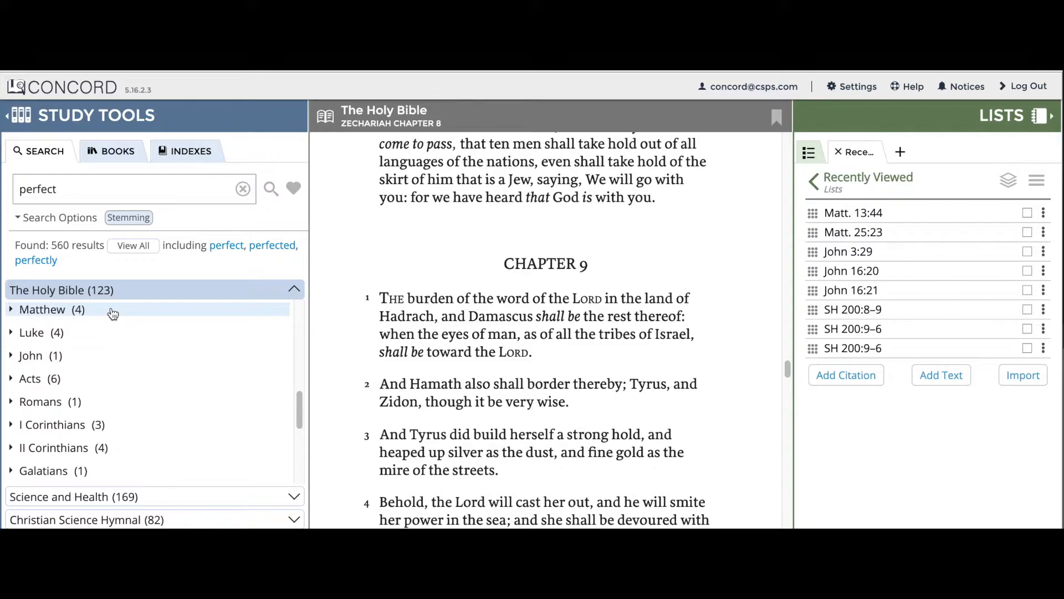
Expand the Matthew search results, select the first three verses, and deselect Matt. 19:21 and Matt. 14:36 so only Matt. 5:48 stays selected.
click(66, 314)
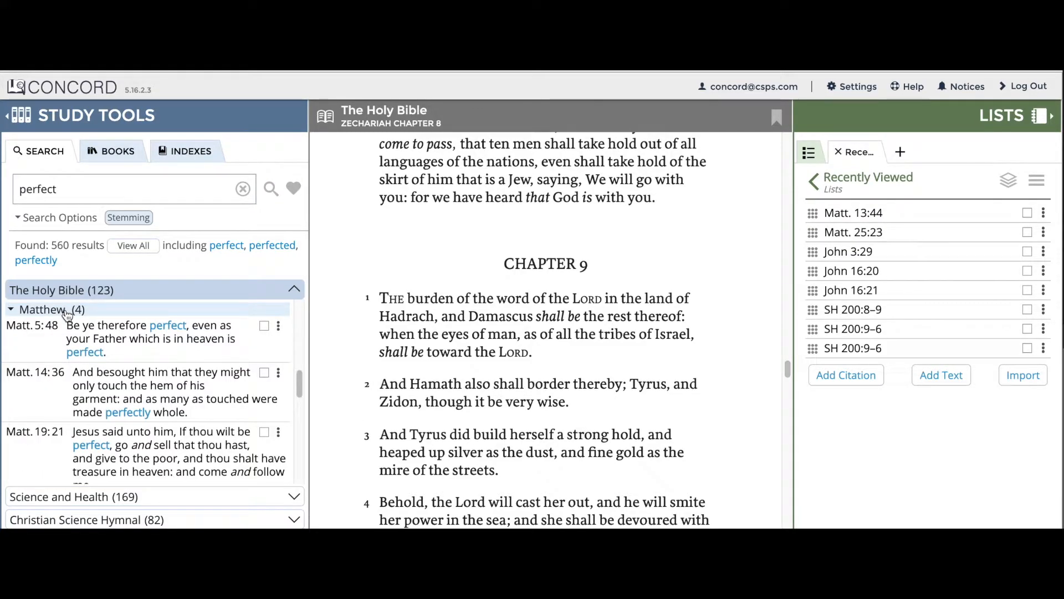
click(265, 327)
click(265, 374)
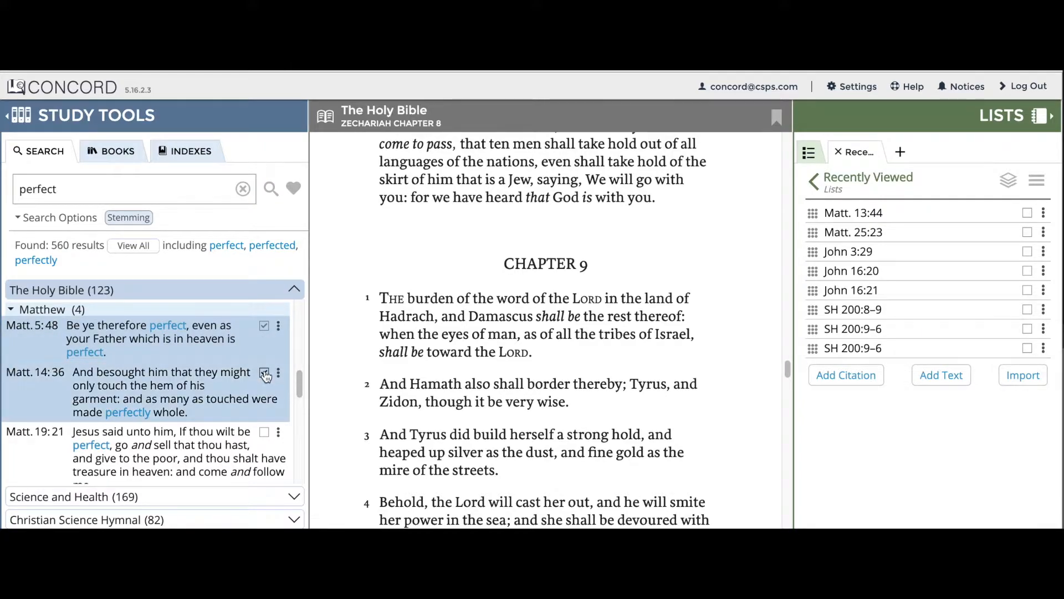
click(265, 432)
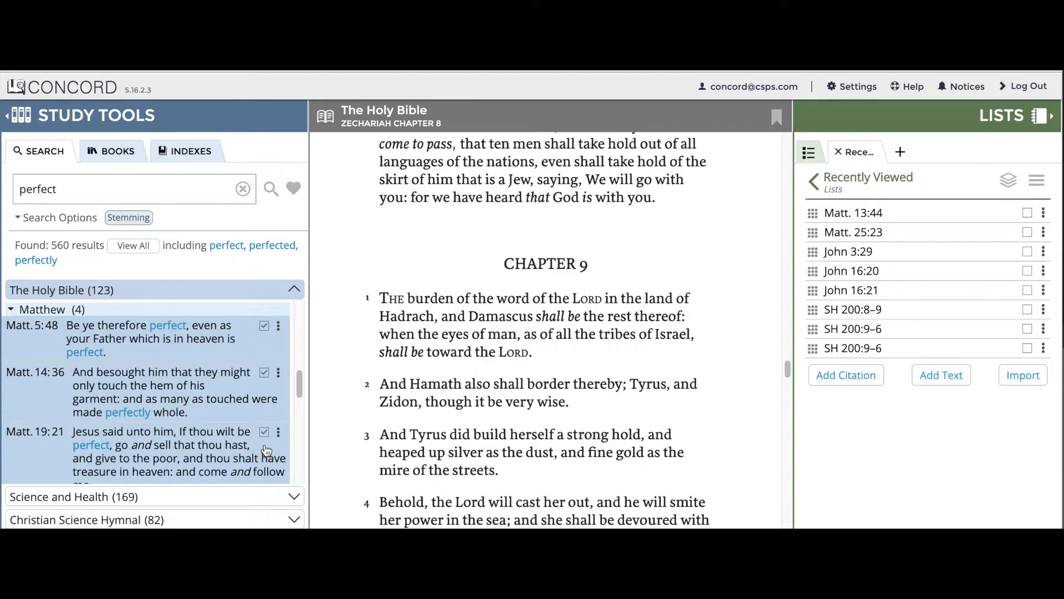
click(265, 431)
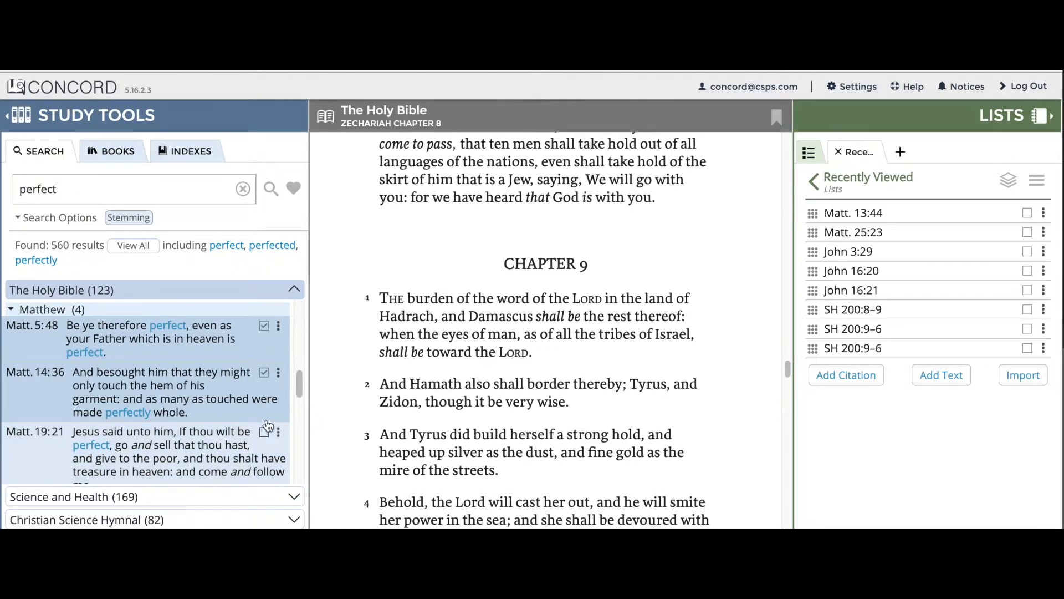
click(265, 373)
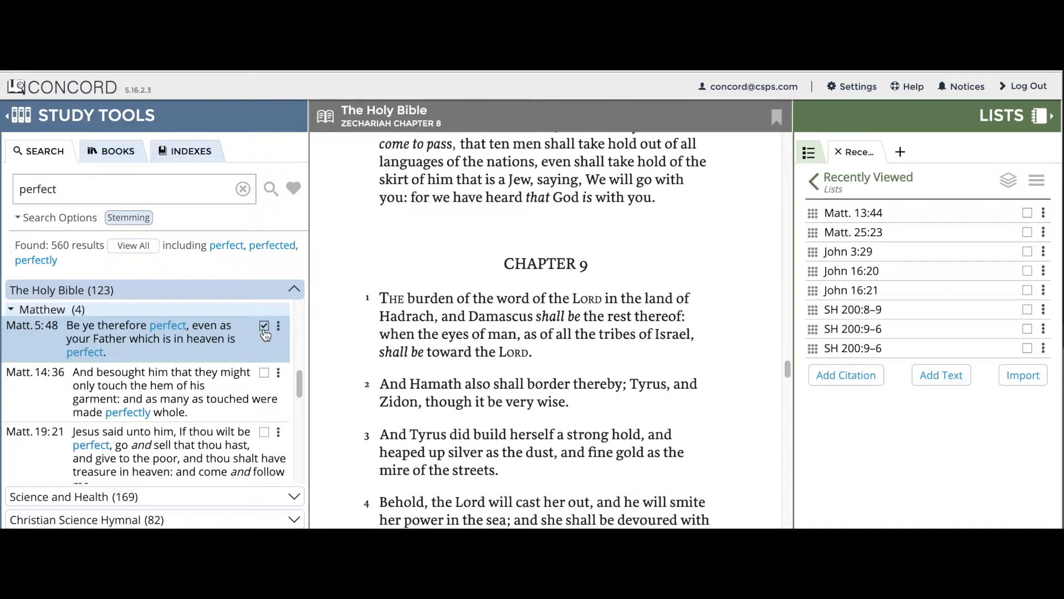
Expand the Luke and John search results and extend the selection from Matt. 5:48 through John 17:23.
scroll(134, 353, down, 3)
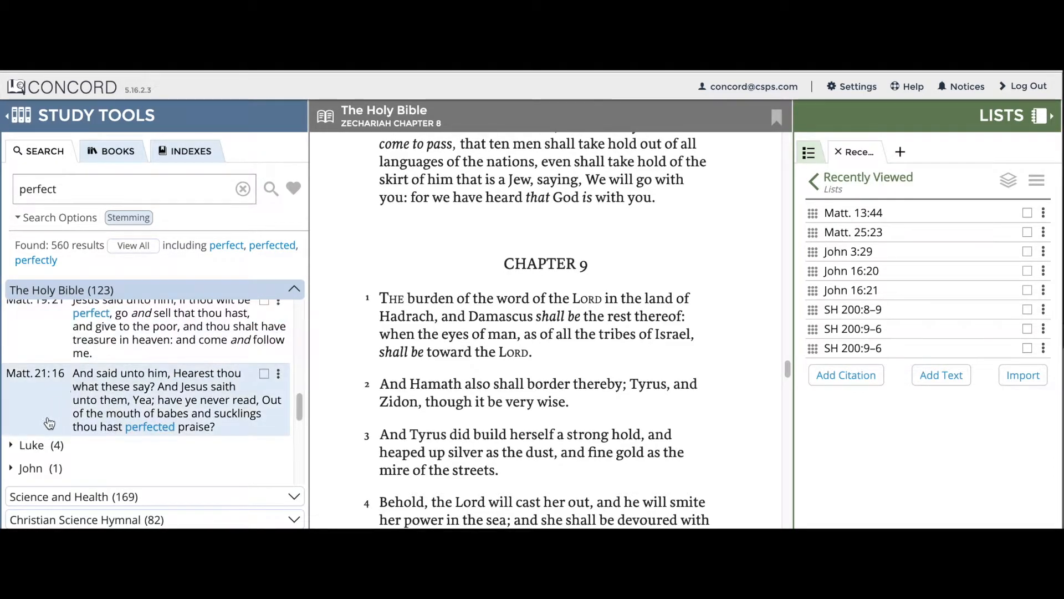
click(34, 445)
scroll(37, 431, down, 4)
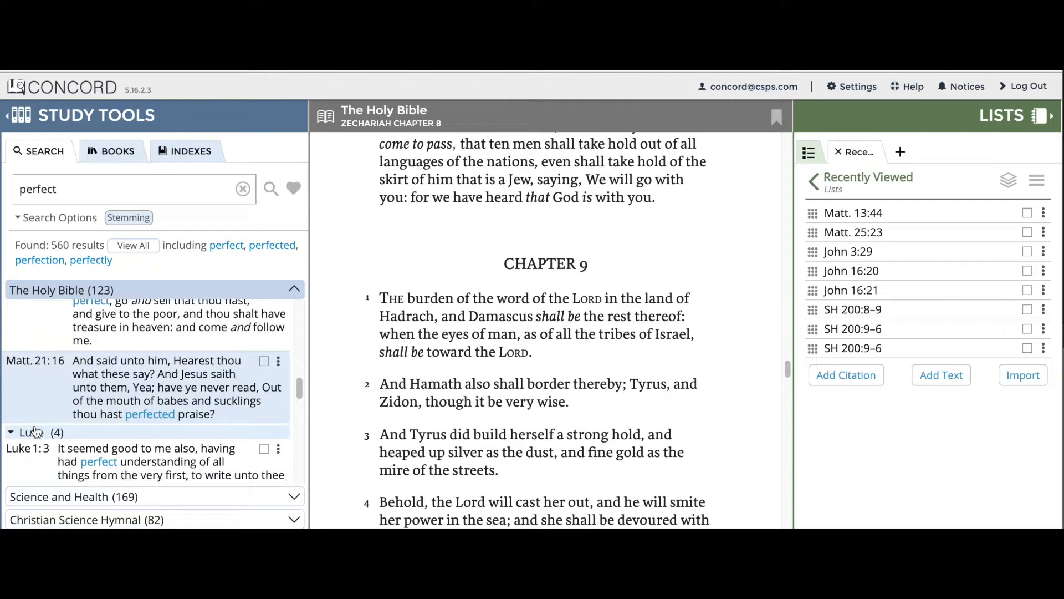
scroll(39, 432, down, 2)
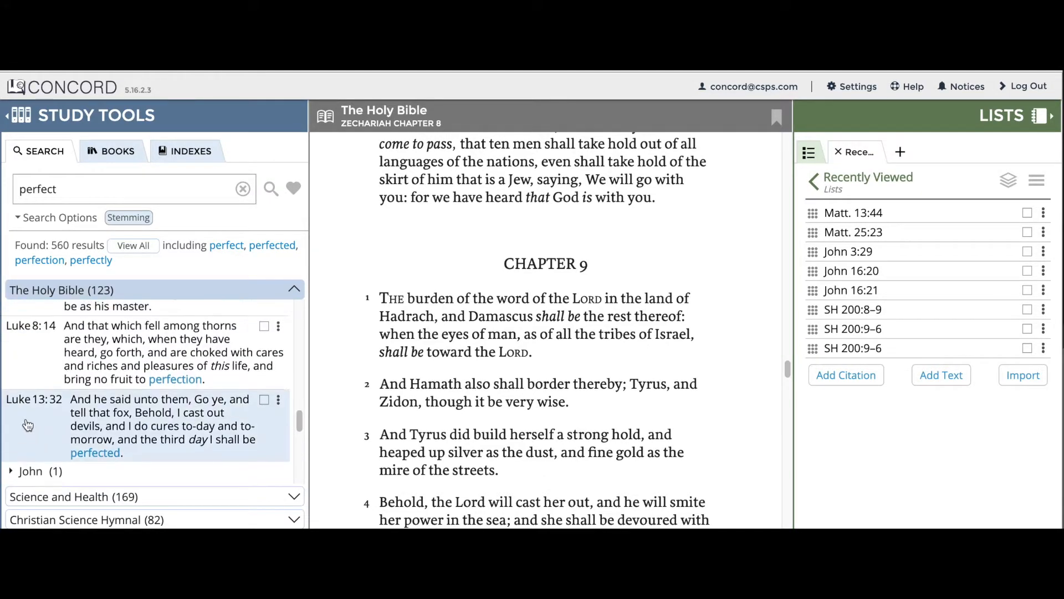
click(32, 459)
scroll(45, 459, down, 2)
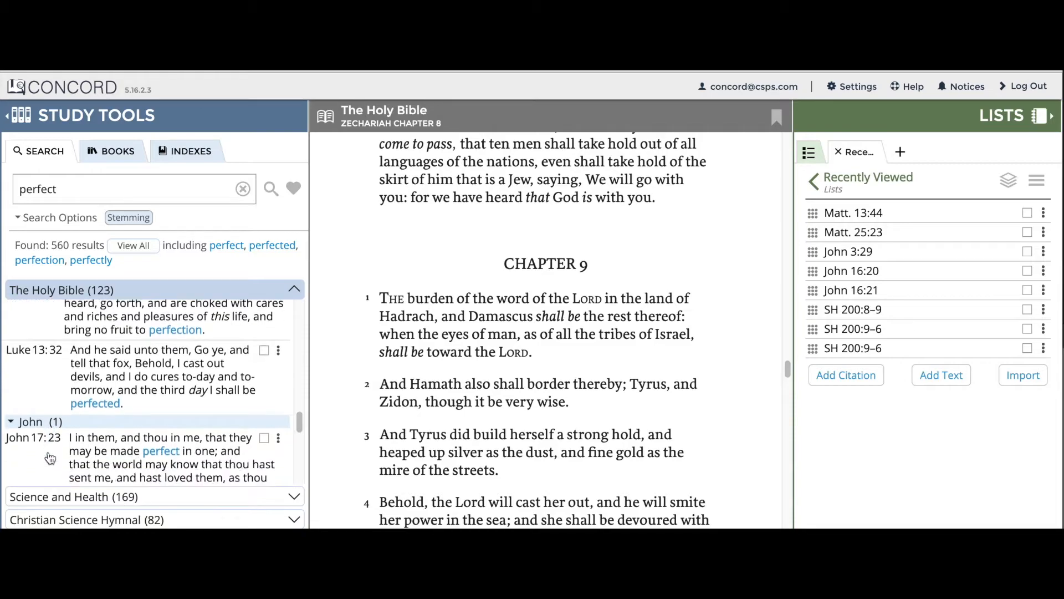
scroll(49, 458, down, 1)
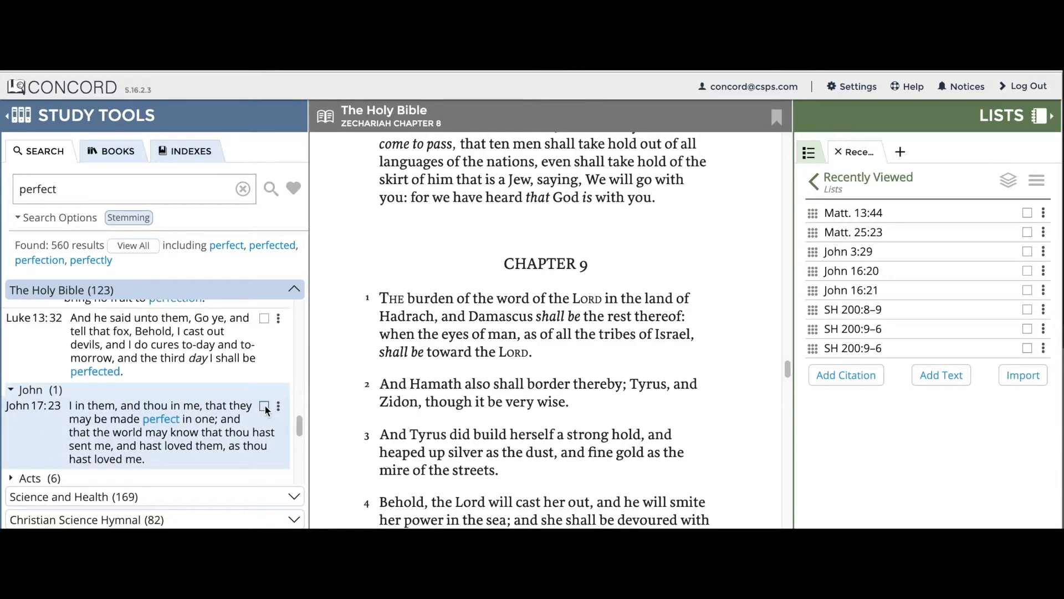
shift+click(264, 406)
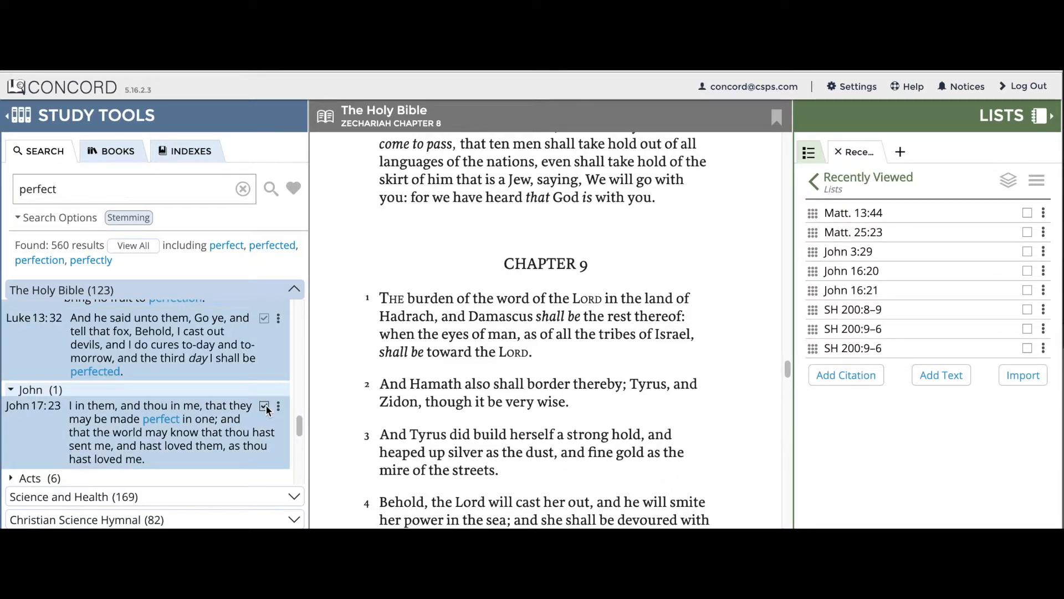
scroll(272, 399, up, 3)
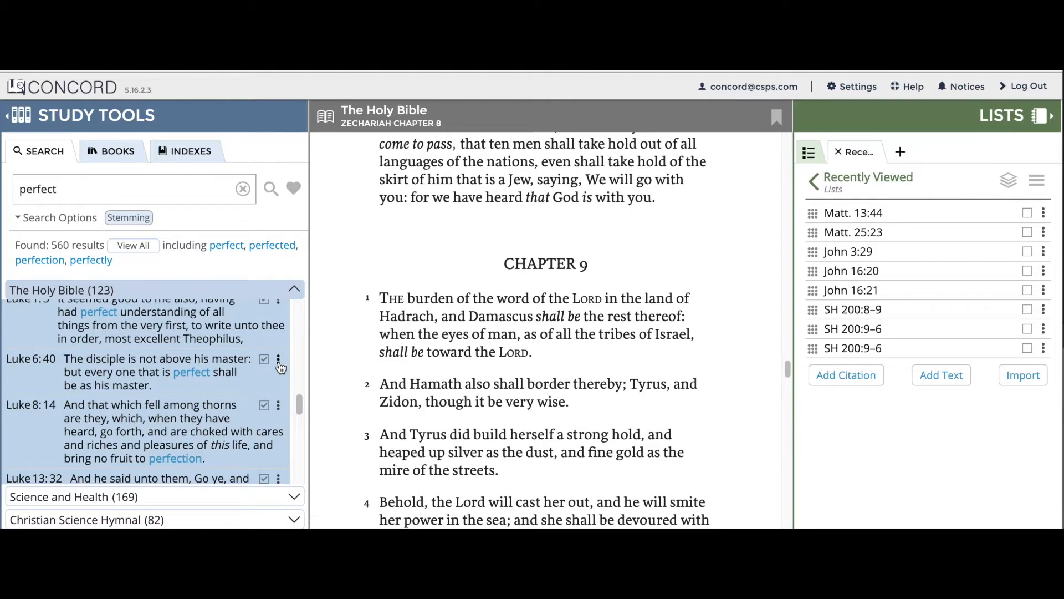
click(278, 360)
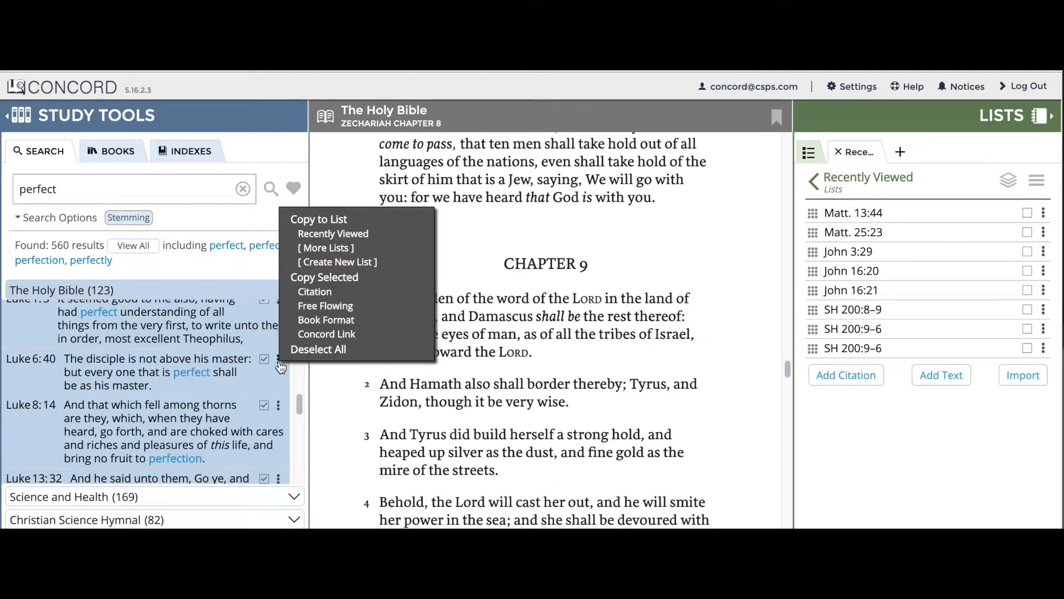
click(353, 250)
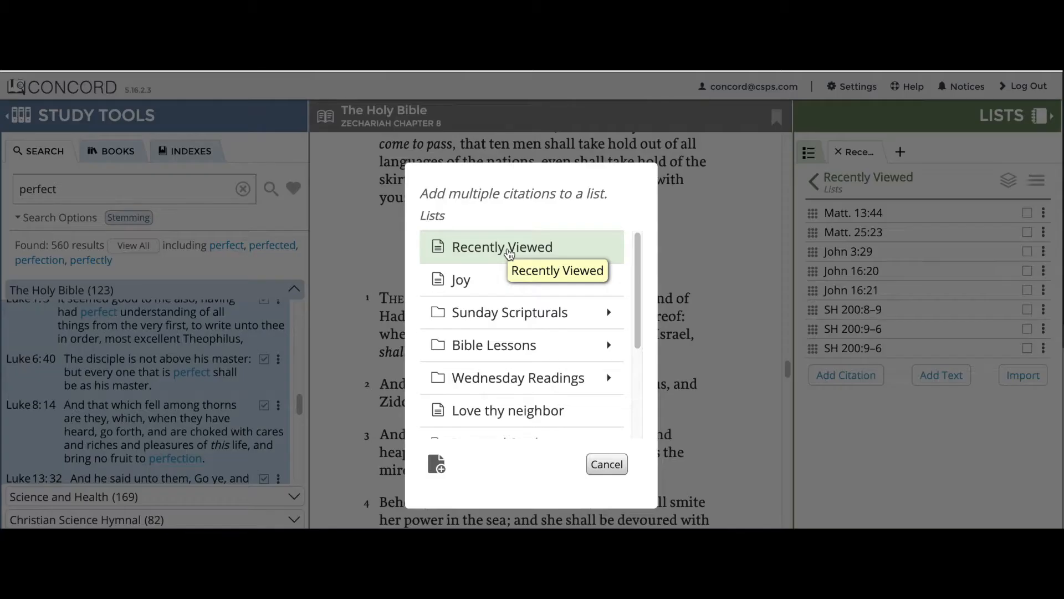
click(618, 473)
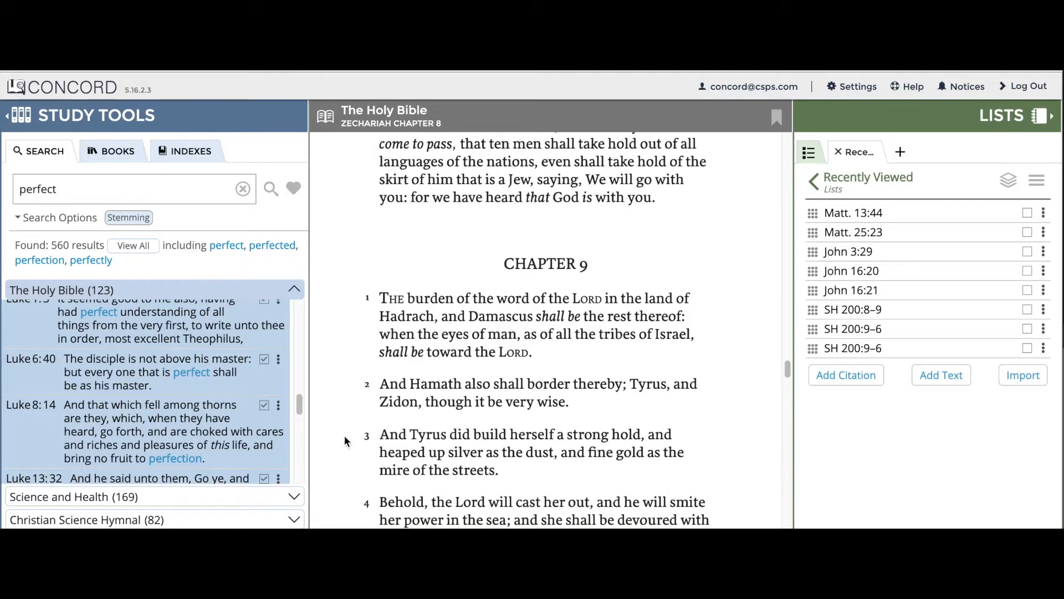
Copy the selected search results to a new list named Perfect.
click(279, 360)
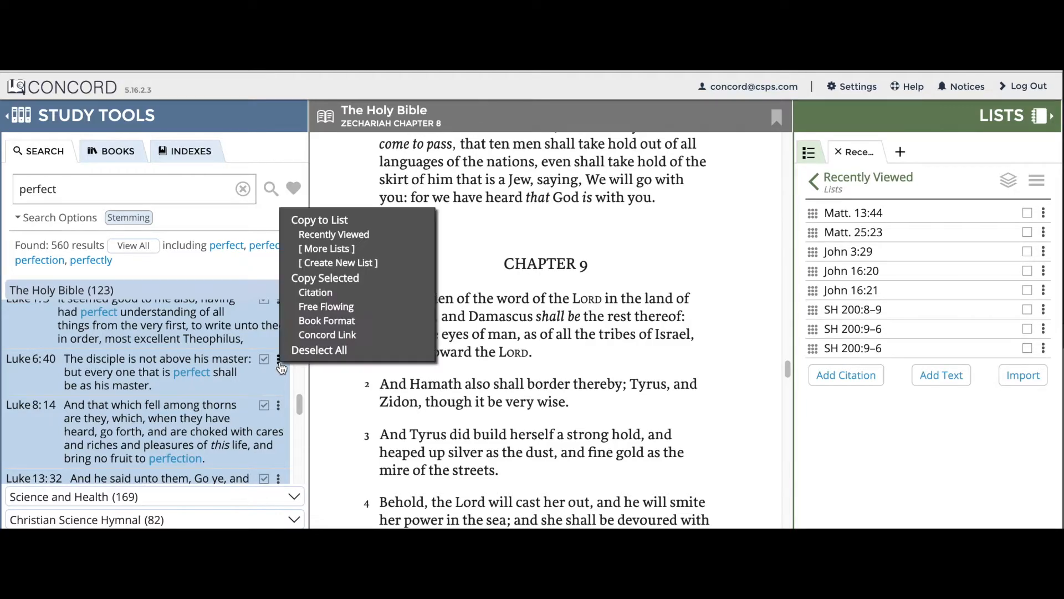
click(382, 263)
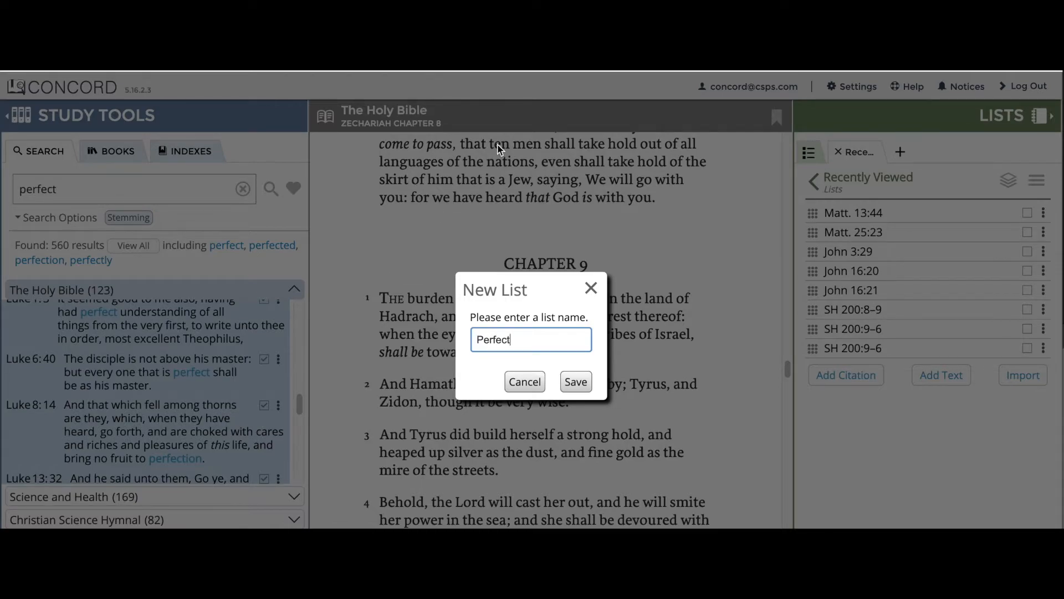
click(576, 381)
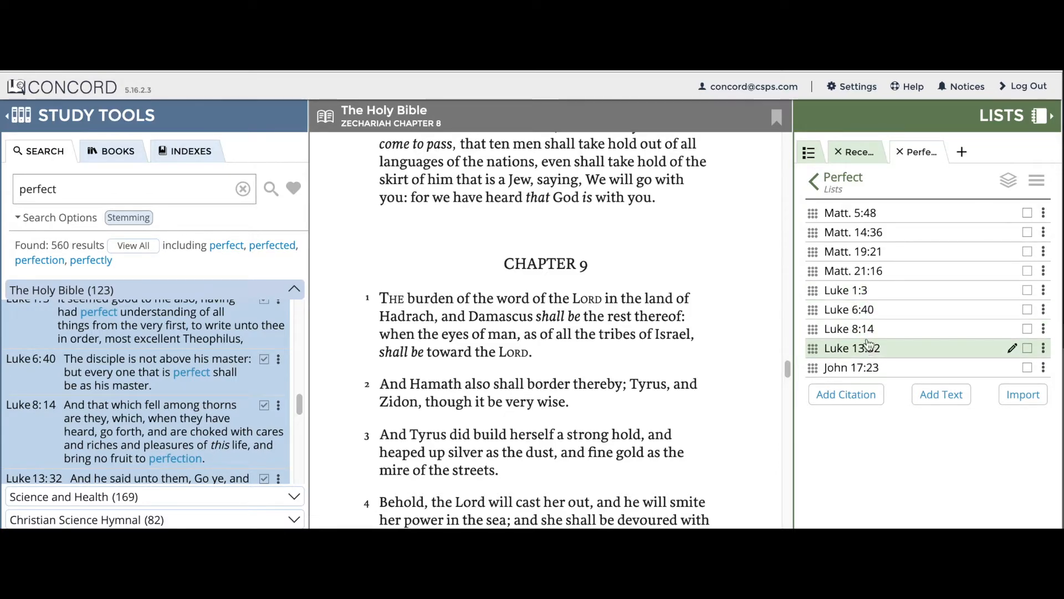
Select Luke 1:3 through Luke 13:32 in the Perfect list and move them together above Matt. 5:48.
click(1027, 290)
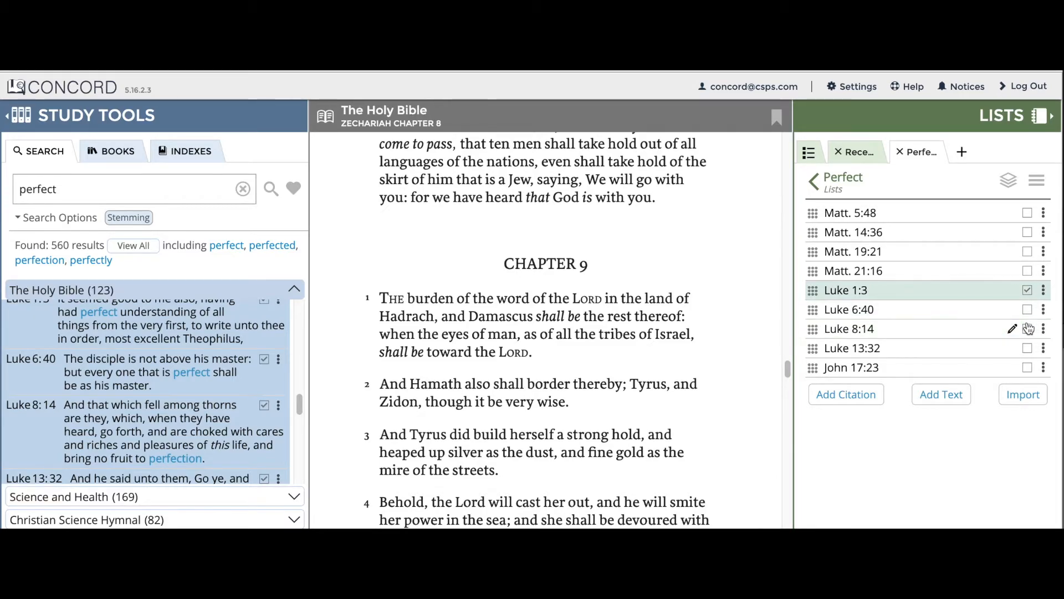
shift+click(1029, 349)
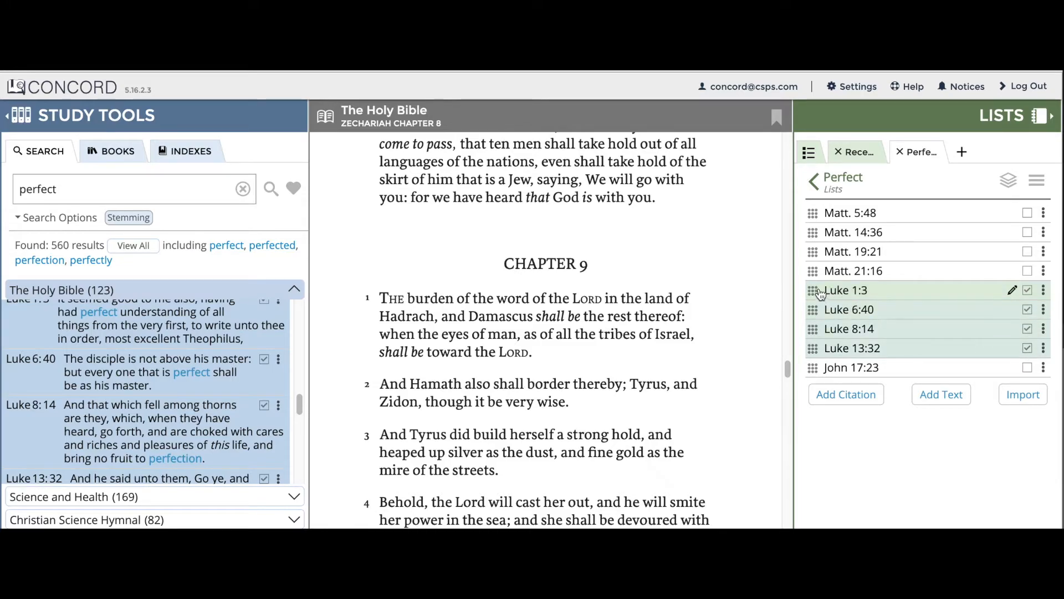
drag(816, 292, 820, 213)
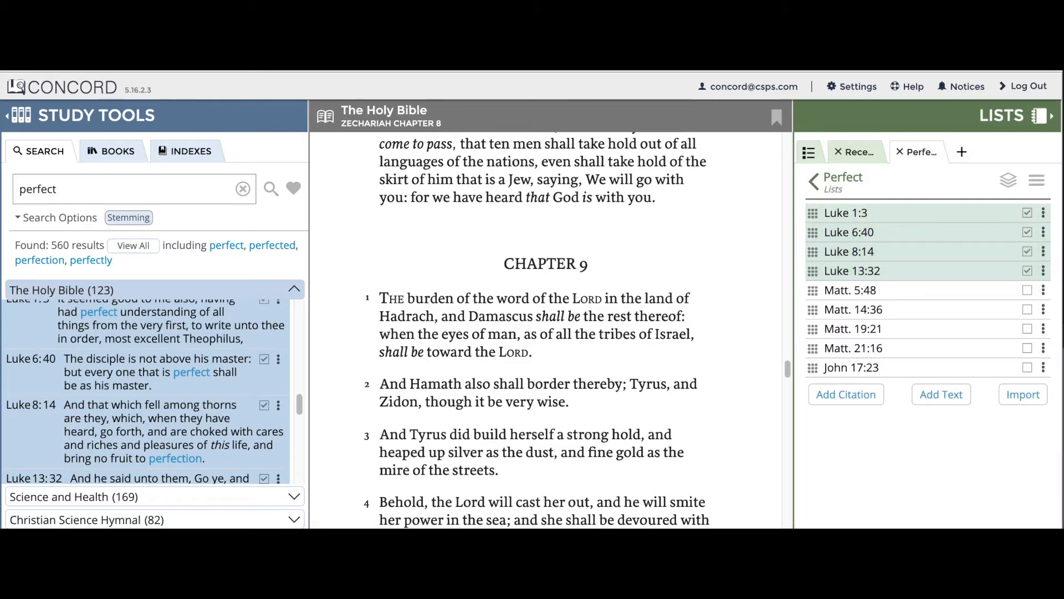
In the Lists Manager, select the Perfect, Recently Viewed and Joy lists and move them into the Sunday Scripturals folder.
click(808, 155)
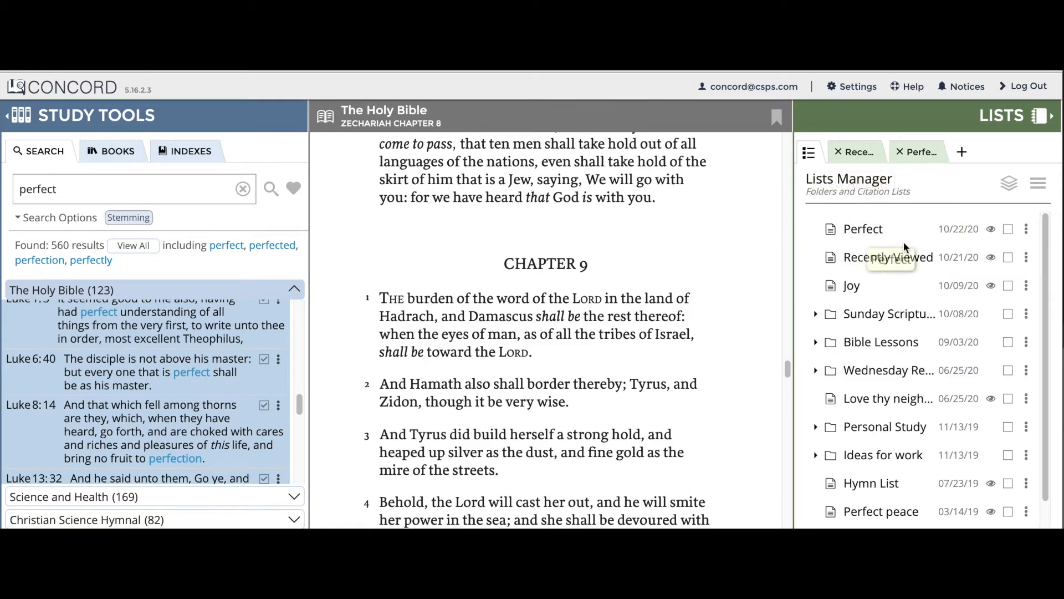
click(1009, 231)
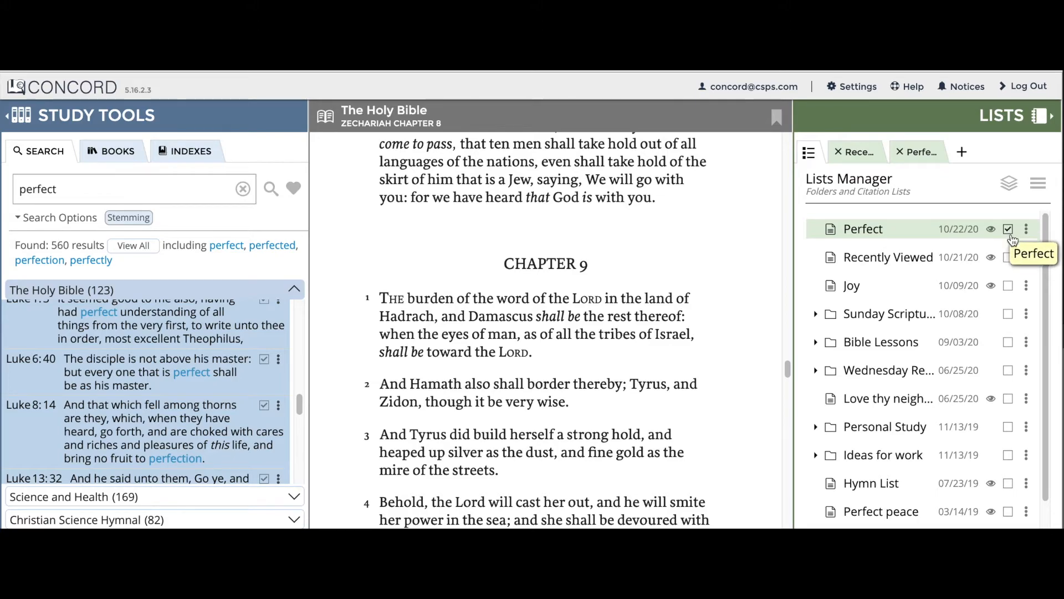
click(1009, 258)
click(1009, 286)
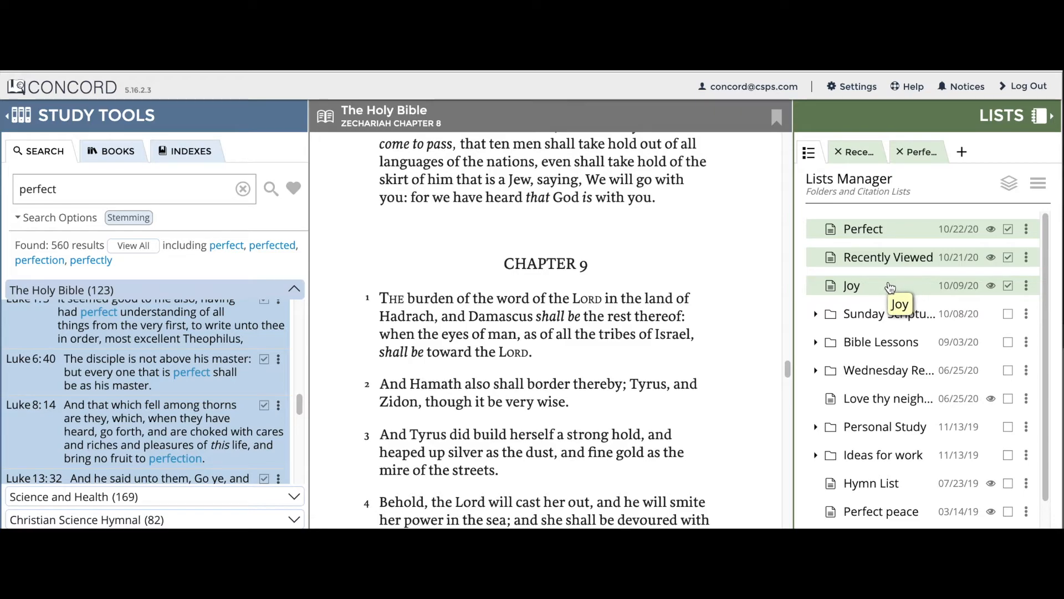
drag(889, 286, 882, 256)
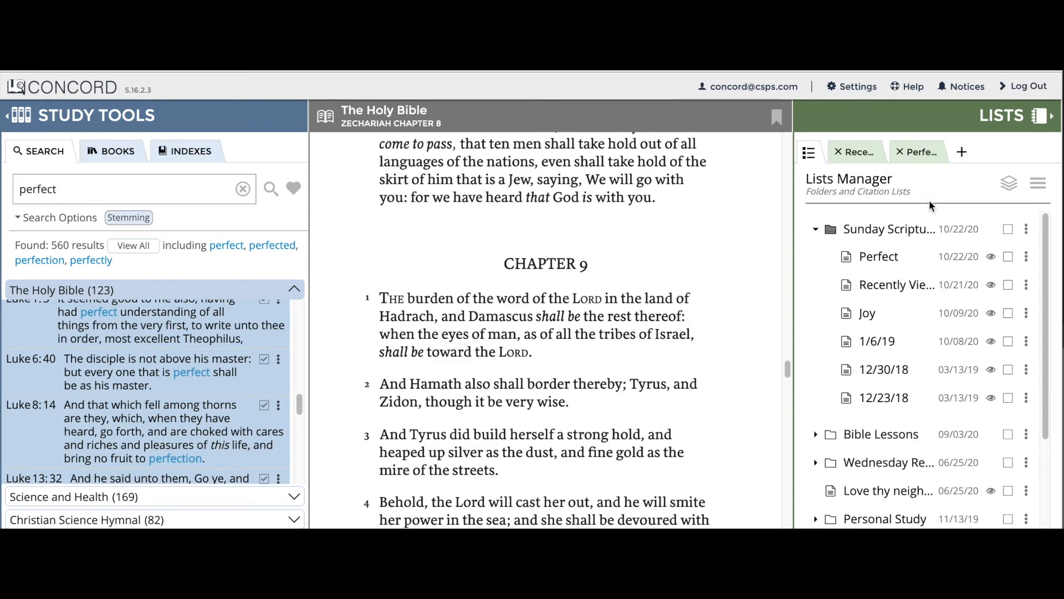
Select the continuous range from the Sunday Scripturals folder through the Joy list inside it.
click(1008, 232)
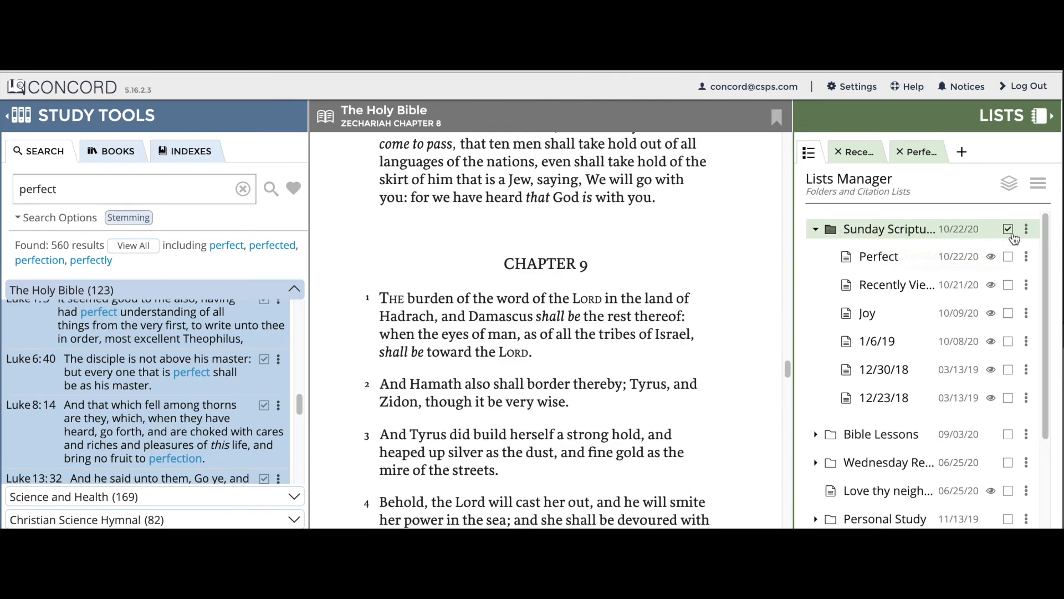
click(1008, 314)
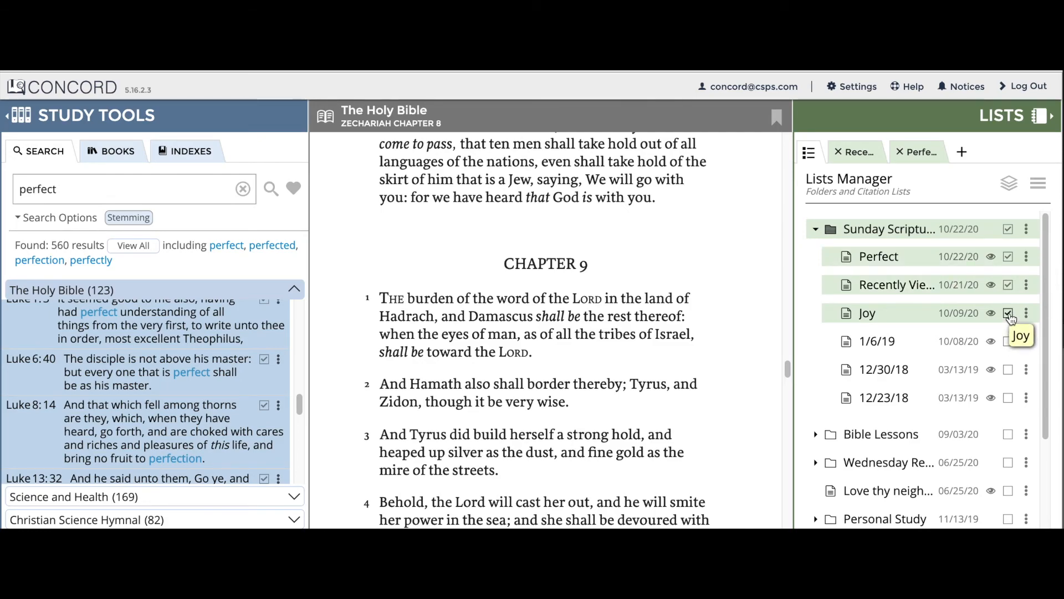